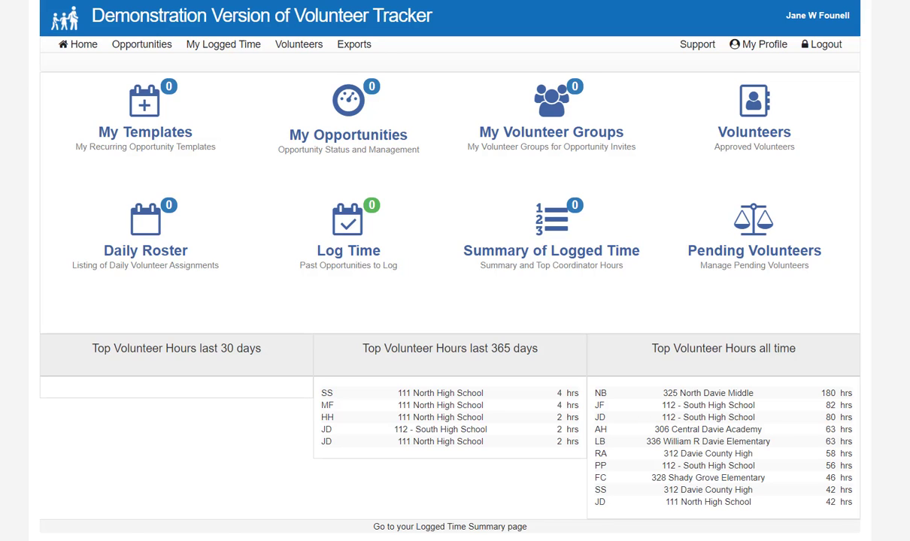
Go to Clearances Administration and open the first volunteer application whose review status is just New.
click(299, 44)
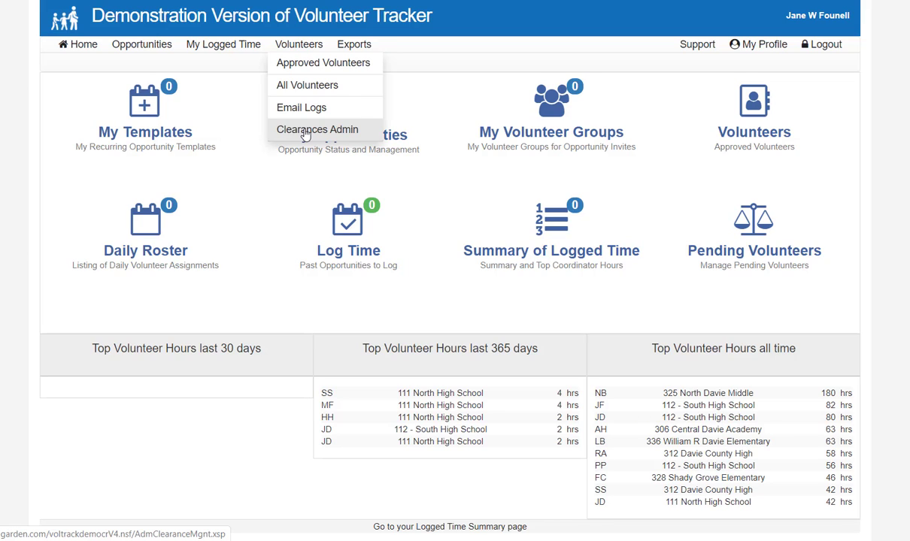
click(748, 229)
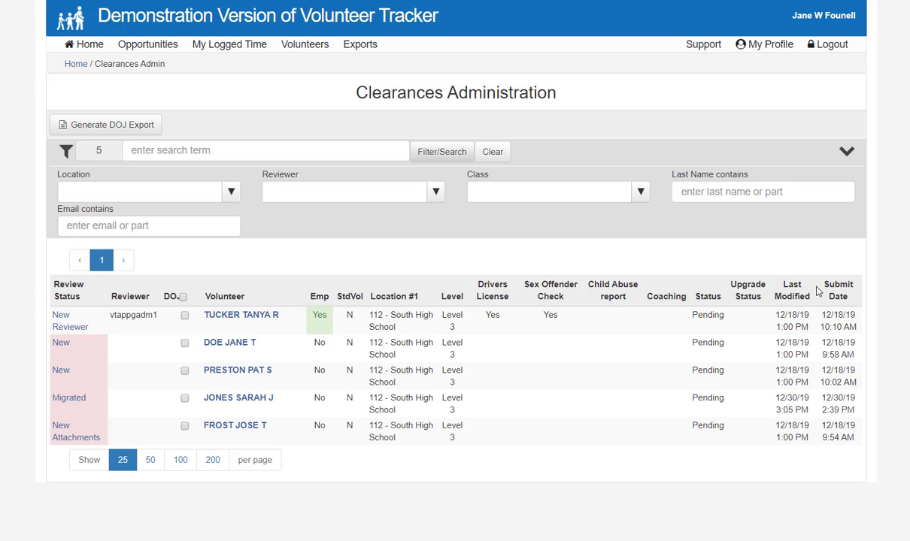
click(60, 348)
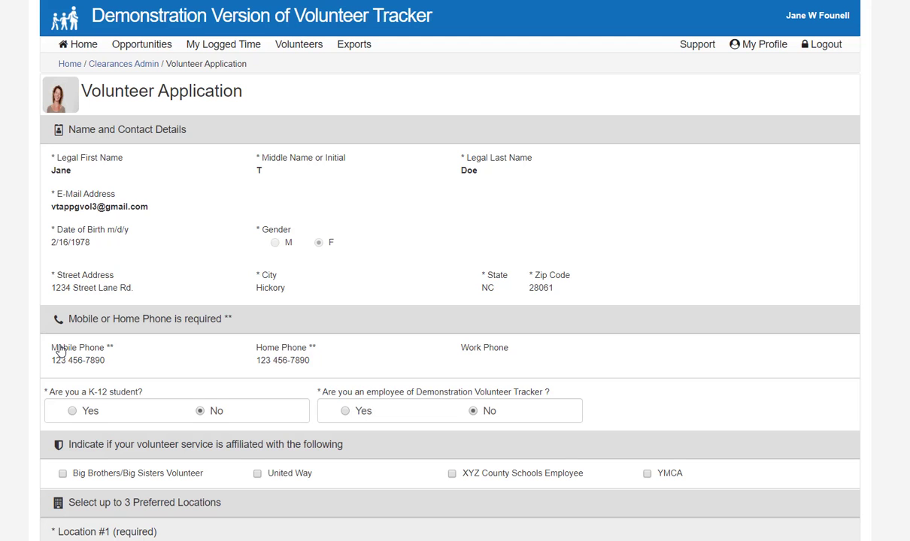
View the attached driver's license image NCDL.jfif in the volunteer application and close the viewer.
scroll(60, 350, down, 5)
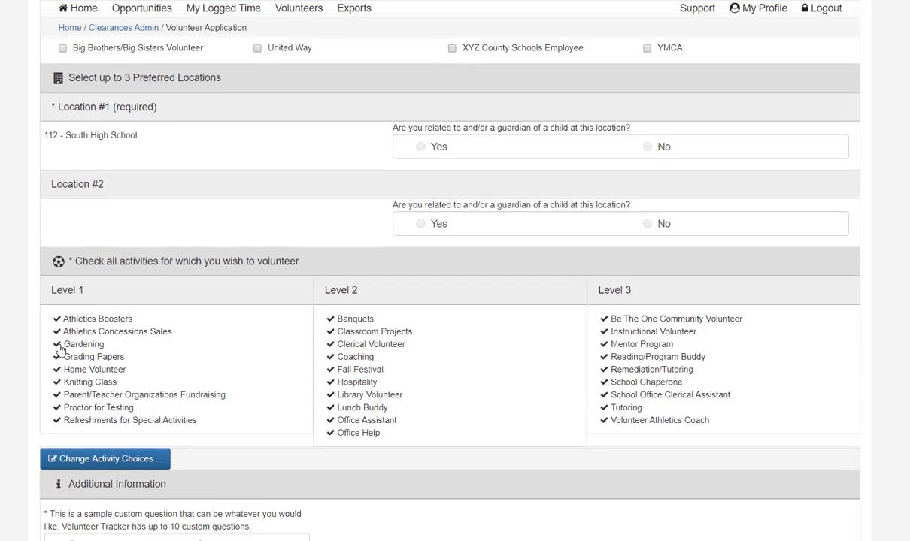
scroll(60, 349, down, 7)
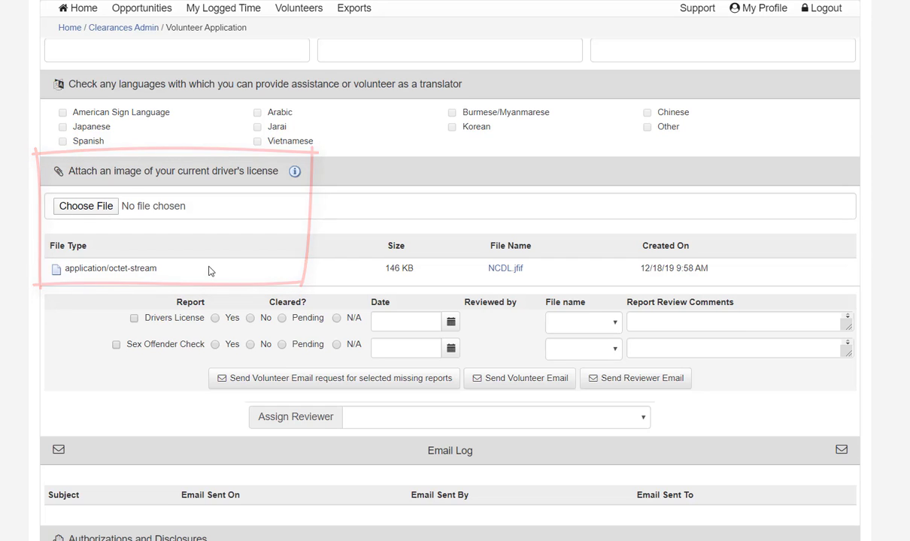
click(508, 270)
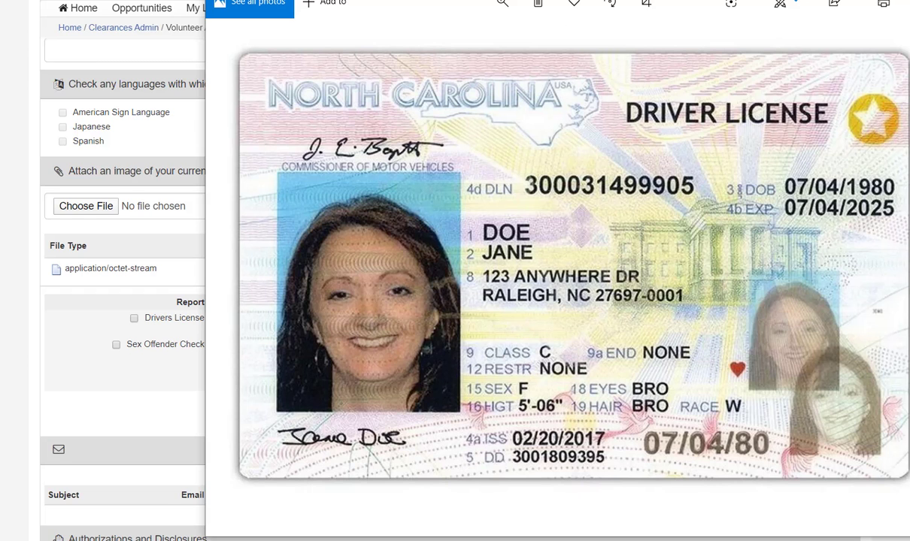
key(alt+F4)
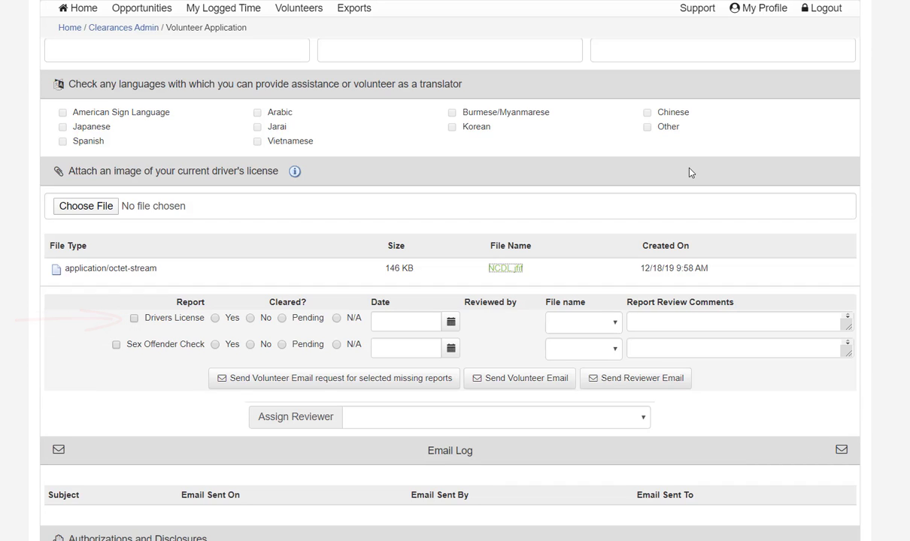
Mark the Drivers License report as cleared (Yes) and link it to the file NCDL.jfif.
click(218, 320)
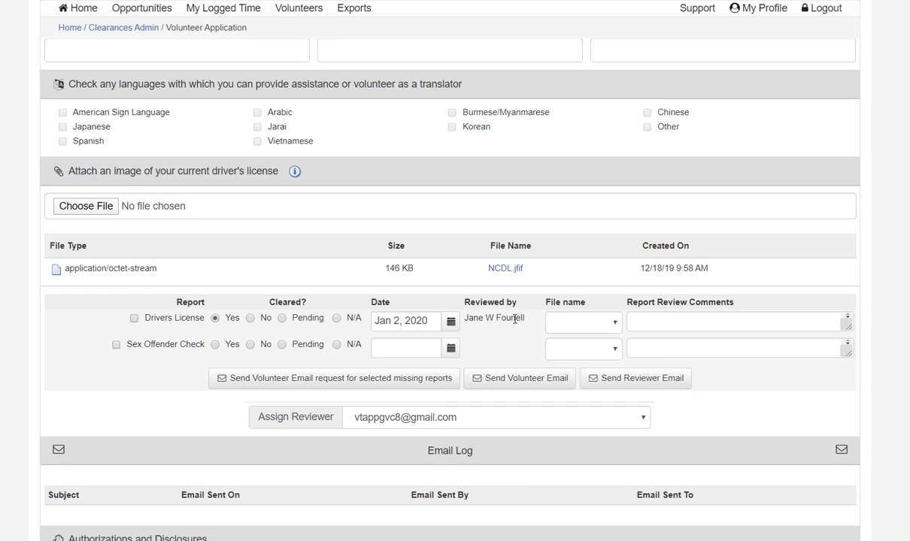
click(611, 323)
click(590, 353)
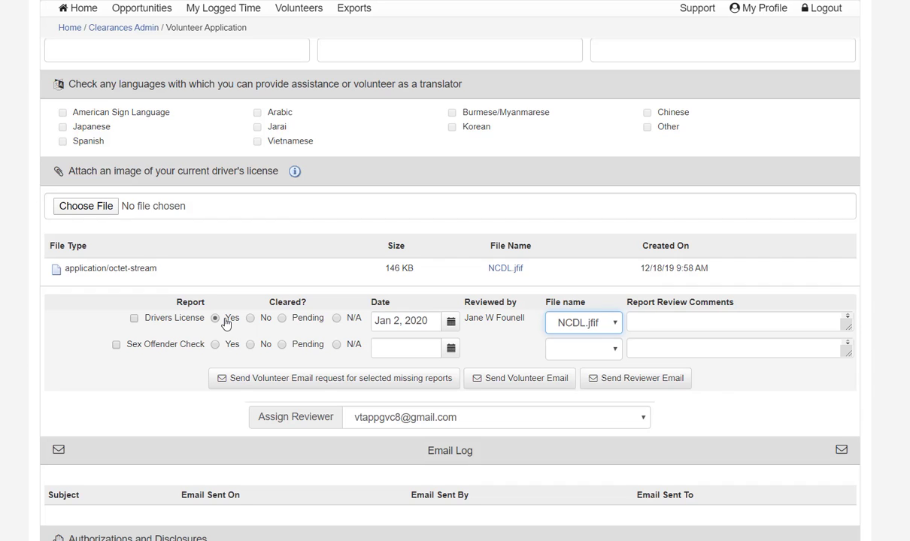
Assign the first admin account as the application's reviewer and save the changes.
click(467, 415)
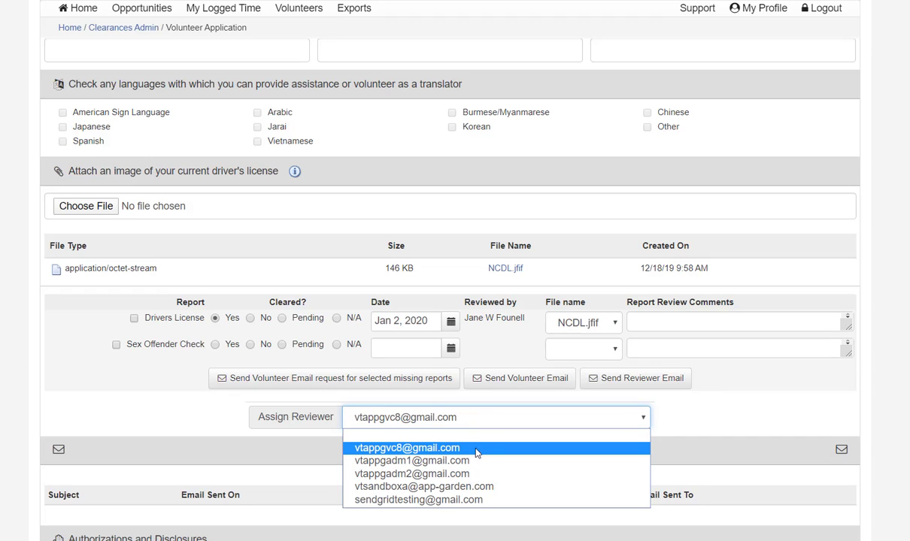
click(421, 460)
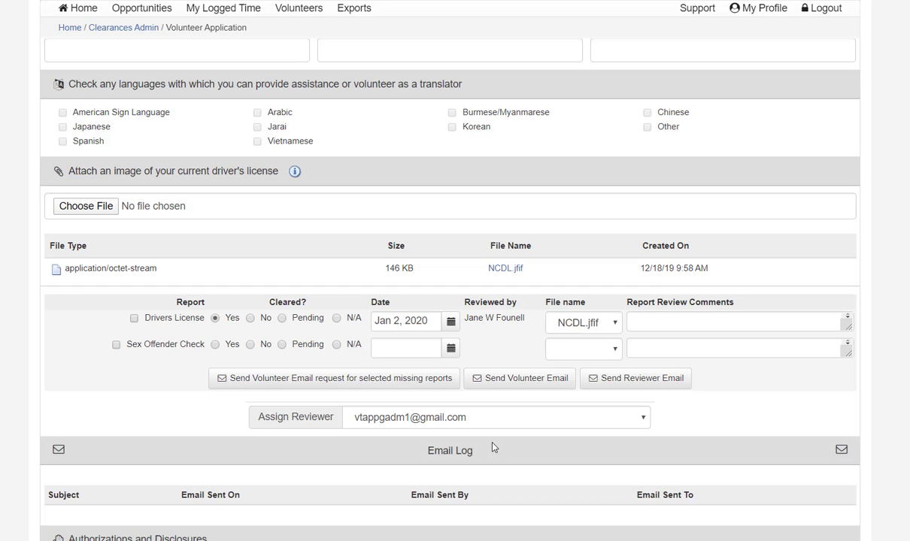
scroll(490, 451, down, 2)
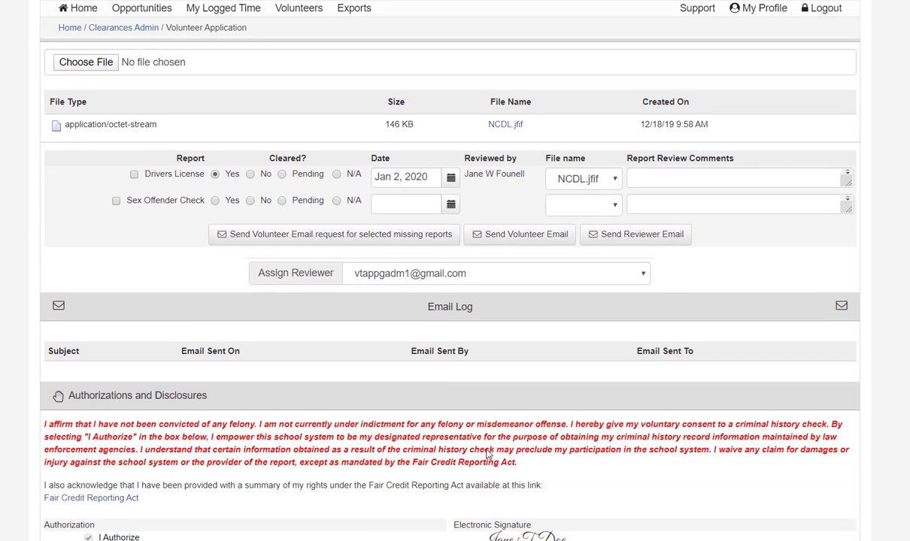
scroll(487, 455, down, 2)
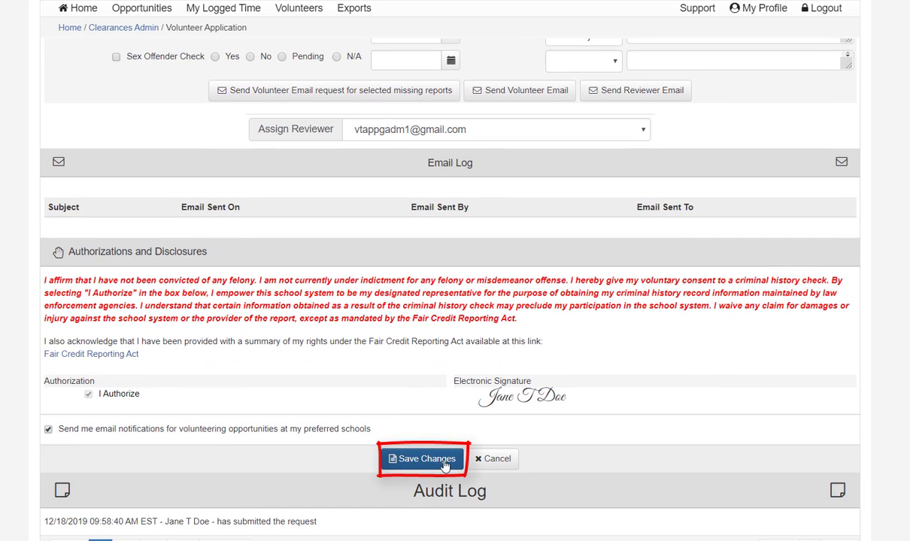
click(444, 466)
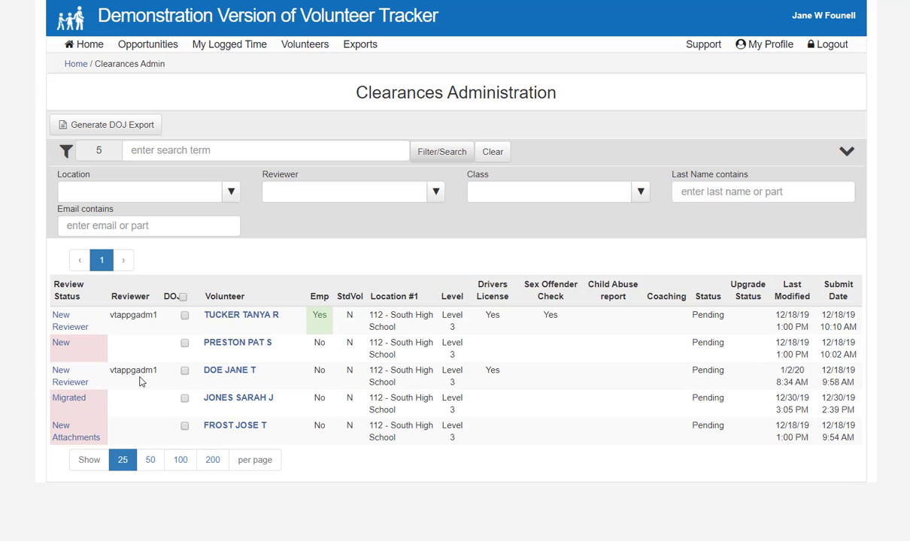
Open the remaining application with review status New and email the volunteer a request for the missing Drivers License report.
click(62, 344)
scroll(96, 345, down, 10)
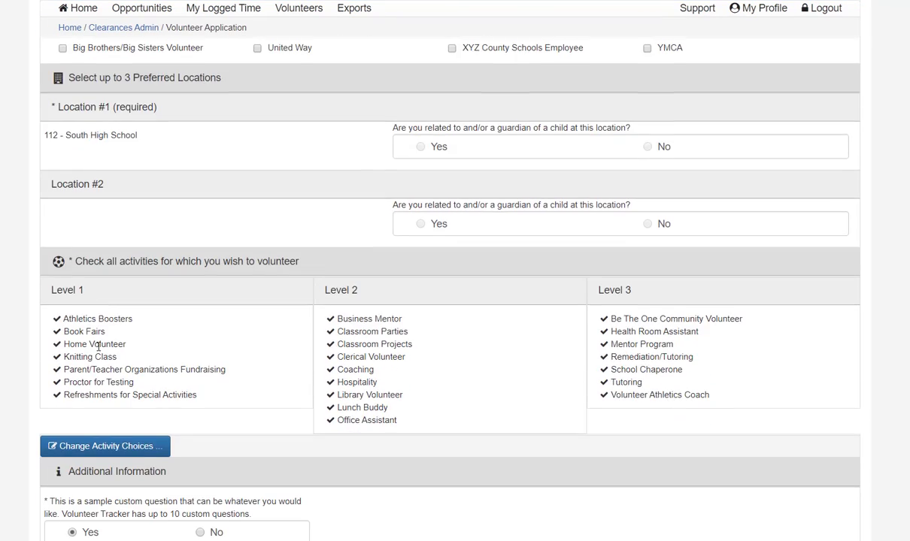
scroll(97, 346, down, 5)
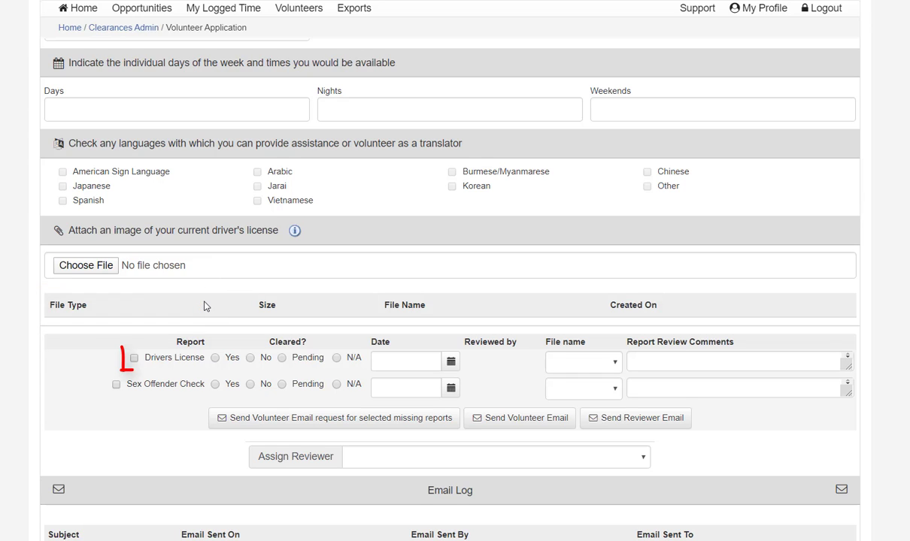
click(134, 358)
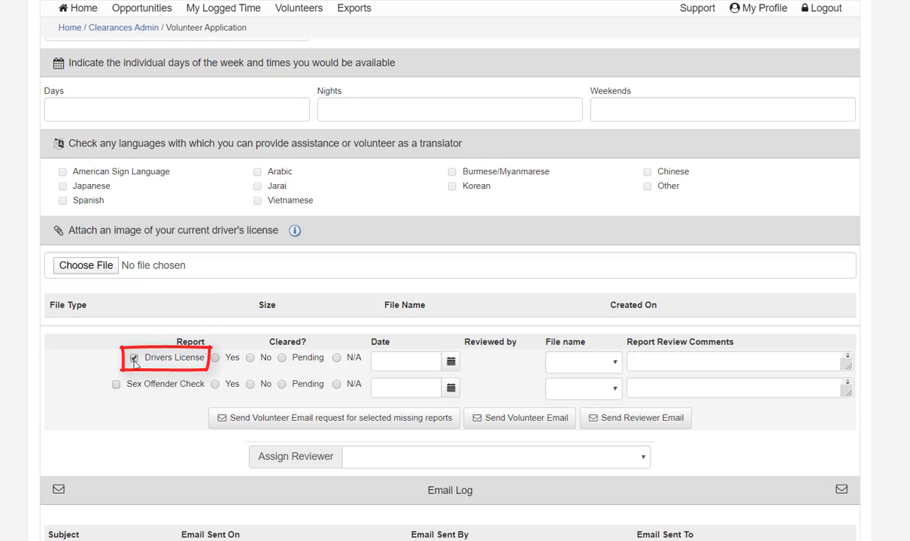
click(277, 421)
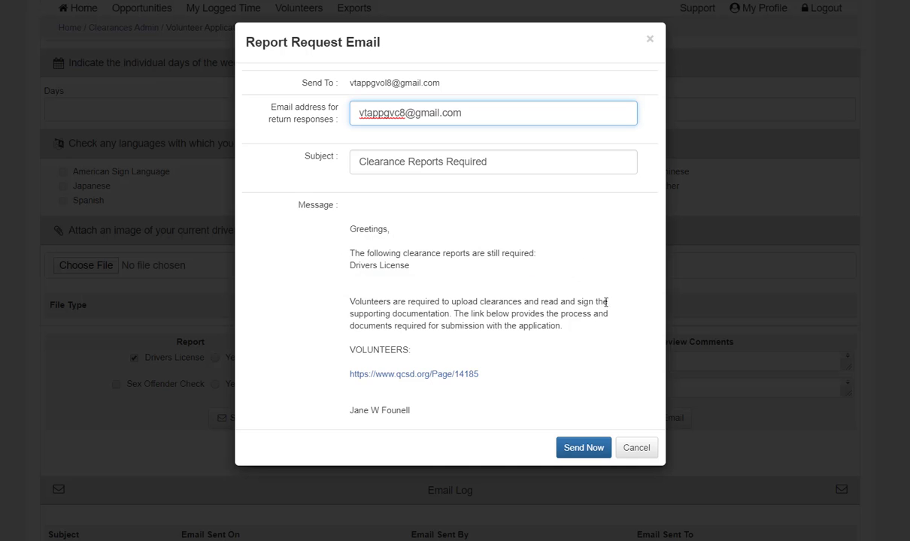
click(587, 448)
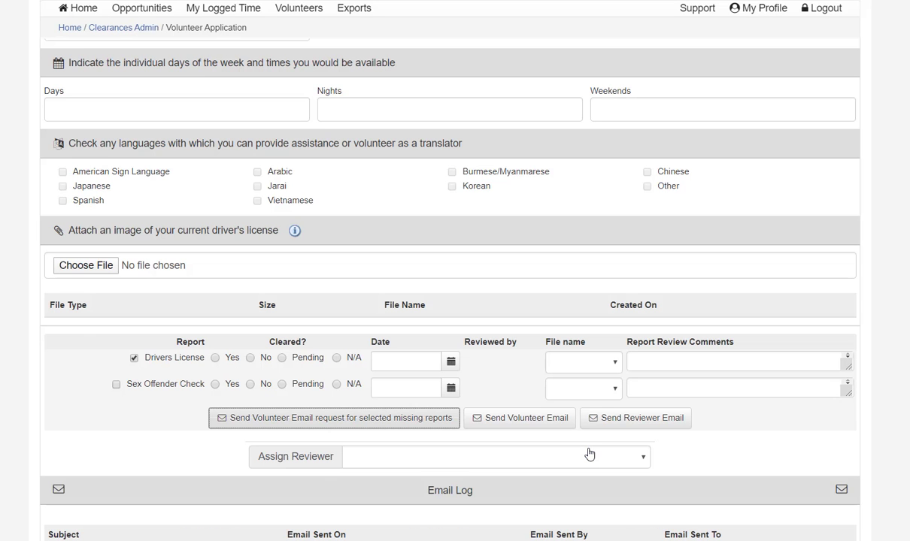
Attach the driver's license image NCDL.jpg to the volunteer application.
scroll(577, 433, down, 2)
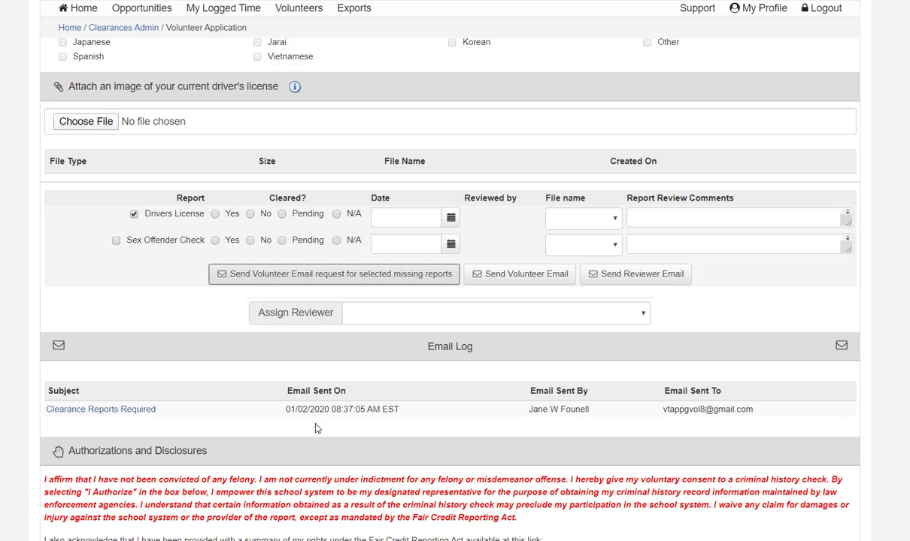
scroll(309, 391, up, 1)
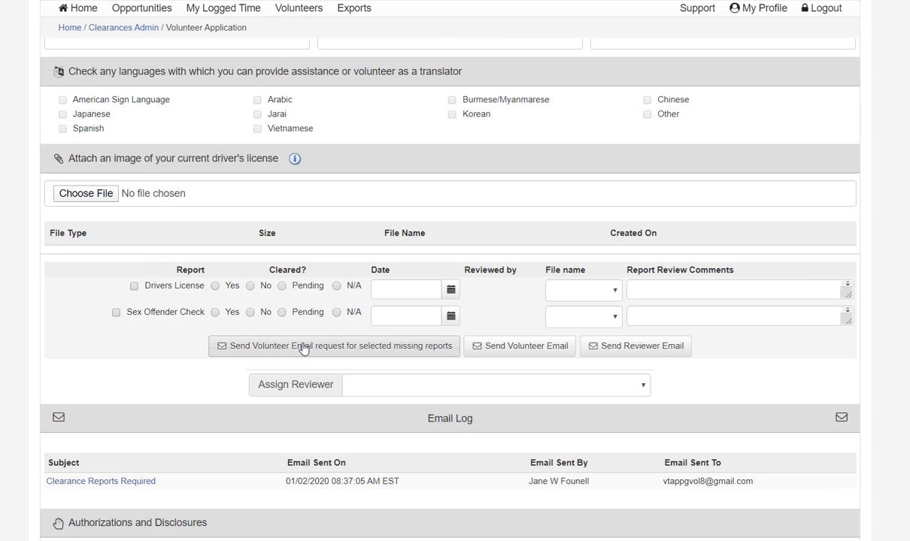
click(85, 194)
double_click(394, 79)
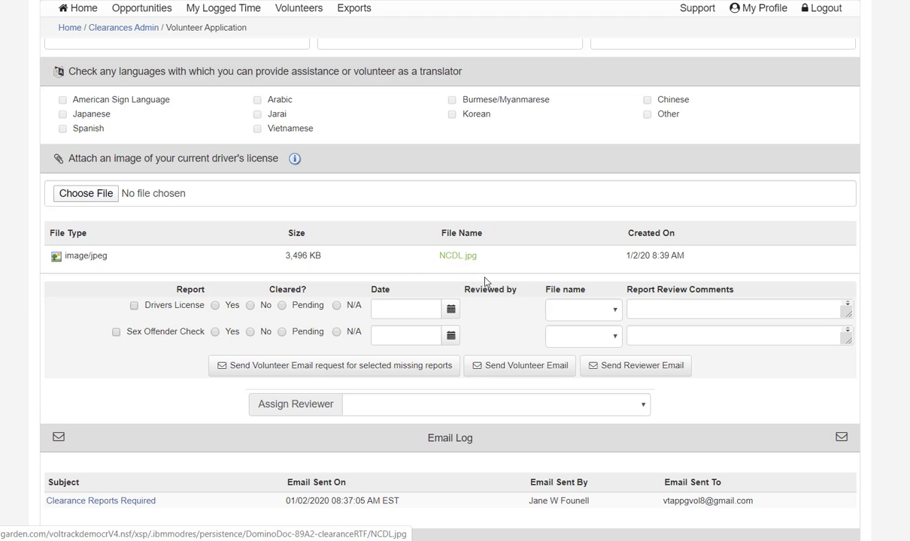
Mark the Drivers License report as cleared (Yes), with the first admin account as reviewer, and save the application.
click(215, 305)
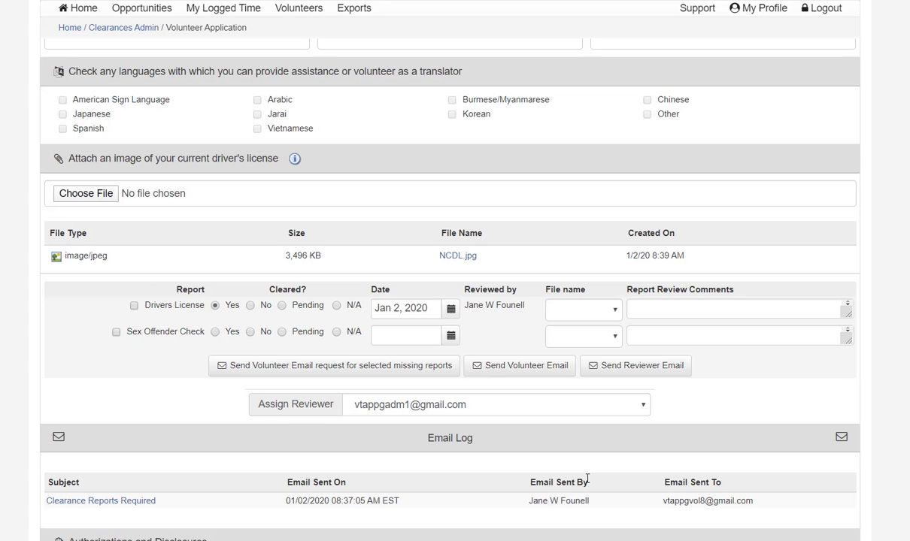
scroll(587, 479, down, 4)
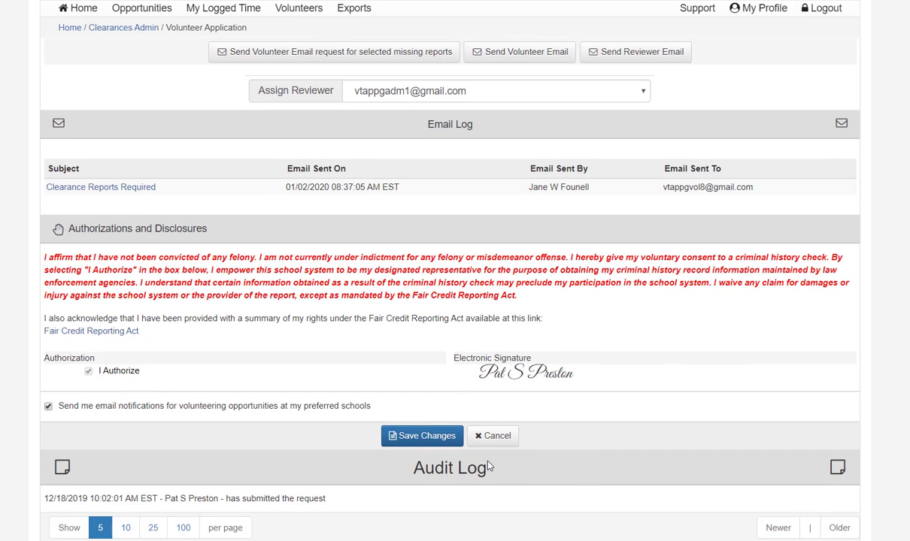
click(404, 435)
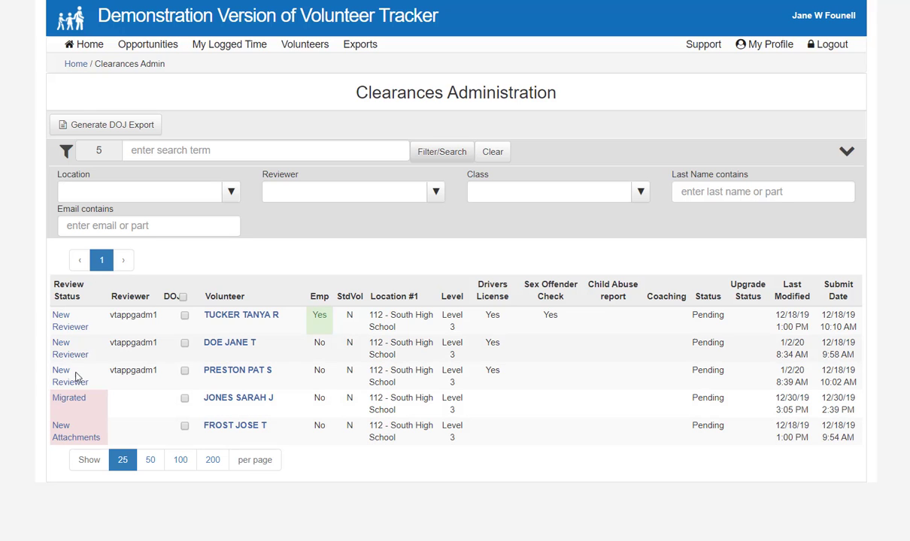
Open the application with review status Migrated and email the volunteer a request for the missing Drivers License report.
click(70, 399)
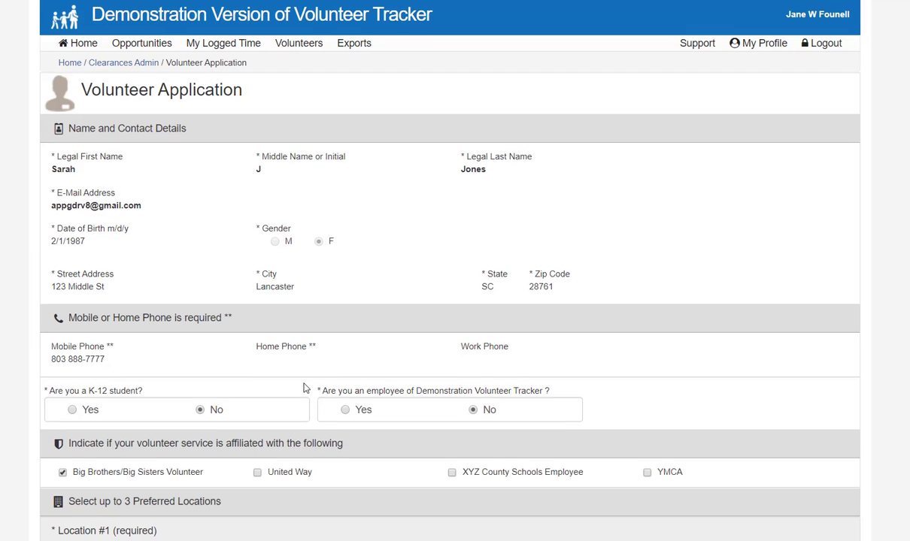
scroll(302, 382, down, 10)
scroll(302, 382, down, 2)
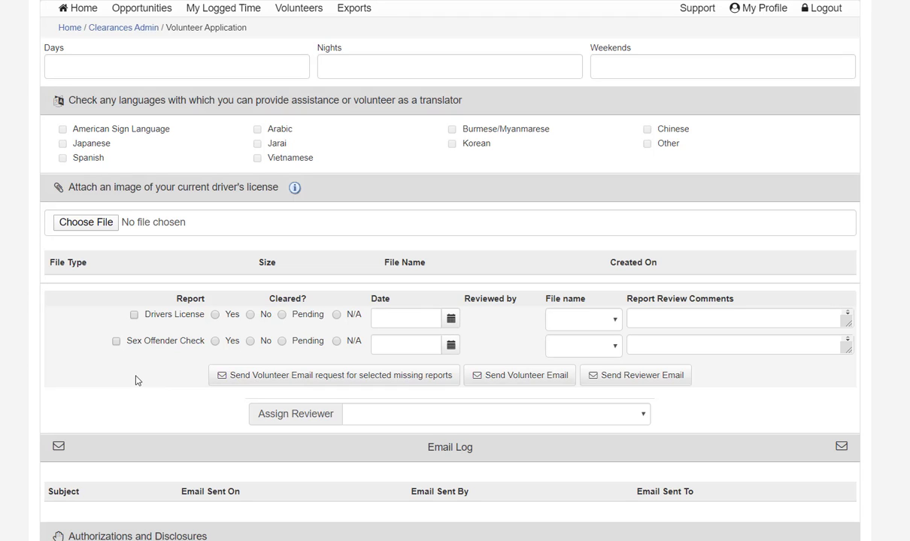
click(134, 314)
click(316, 375)
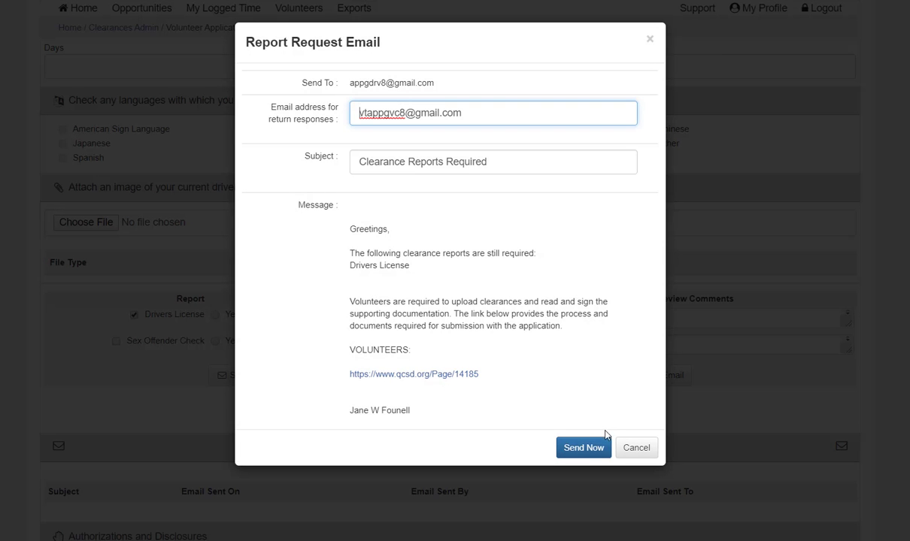
click(585, 446)
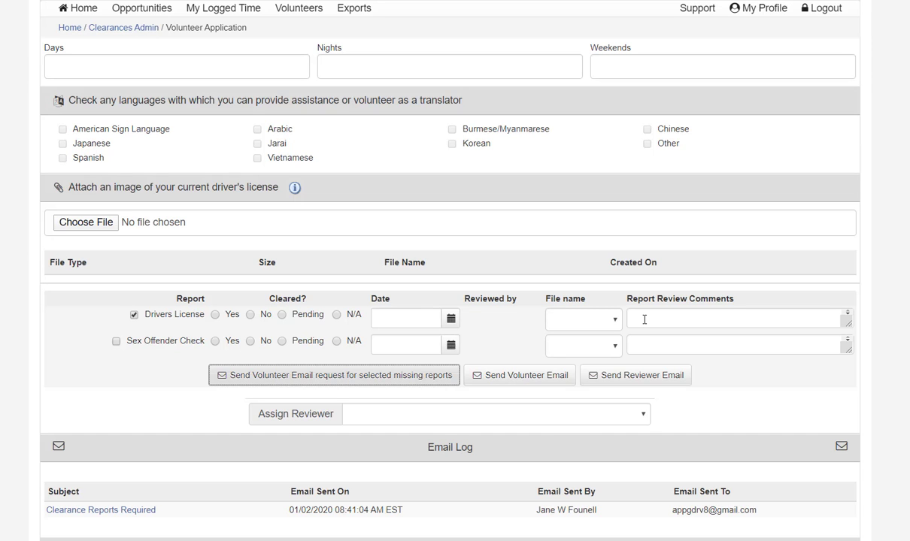
Enter the Drivers License review comment "please remove", assign the first admin account as reviewer, and save the changes.
click(685, 323)
text(please remove)
click(496, 415)
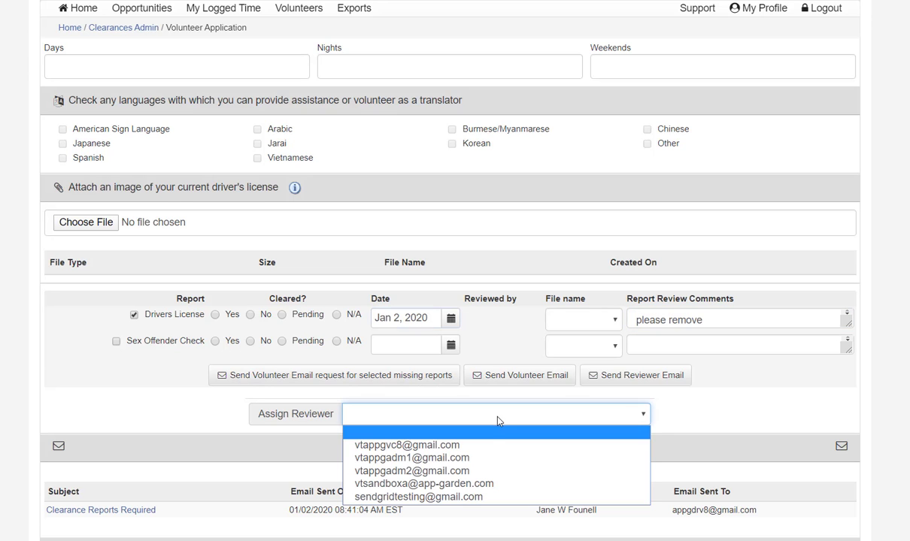
click(480, 458)
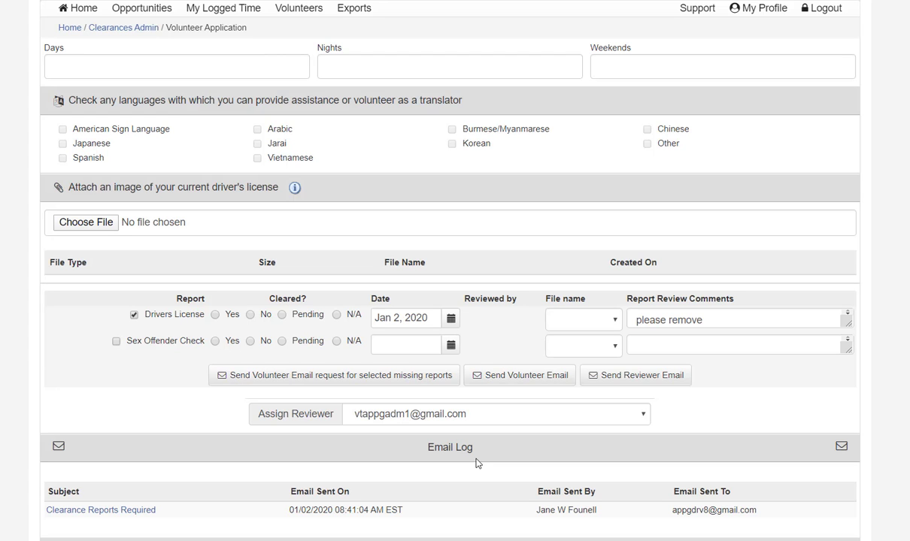
scroll(476, 464, down, 5)
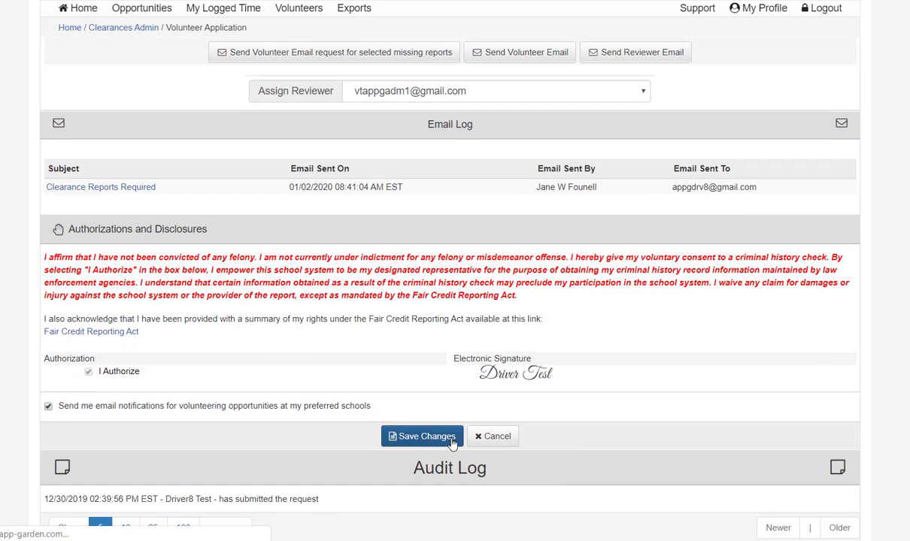
click(452, 442)
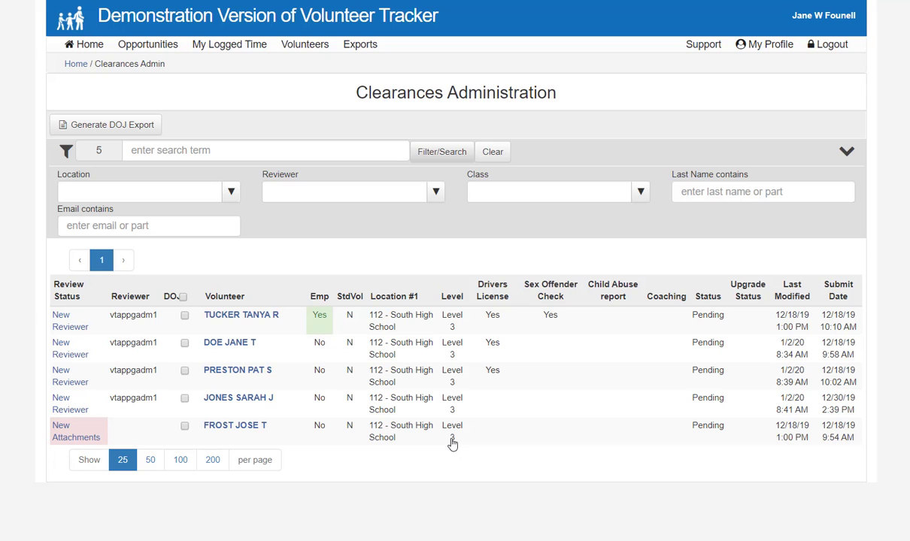
Open the volunteer application with review status New Attachments and view its attached driver's license file NCDL.jfif.
click(82, 441)
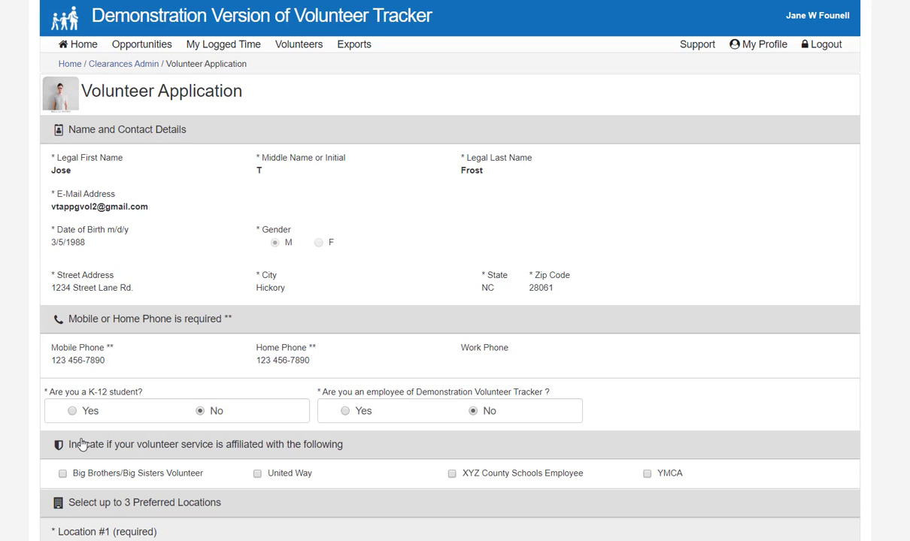
scroll(71, 451, down, 8)
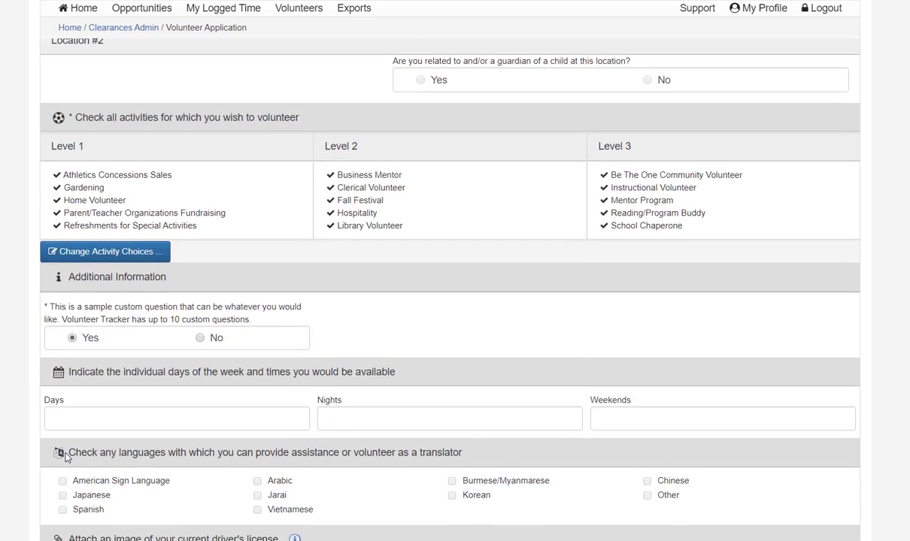
scroll(64, 455, down, 5)
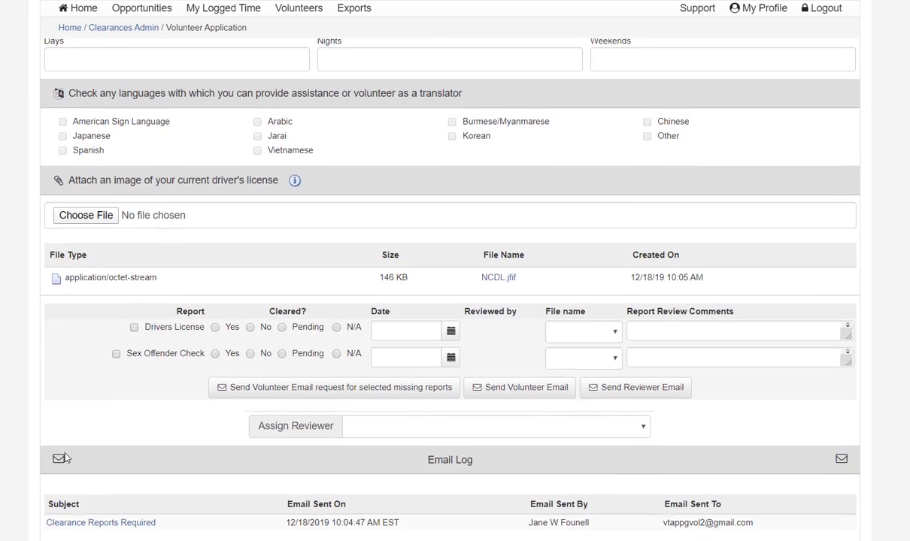
click(499, 277)
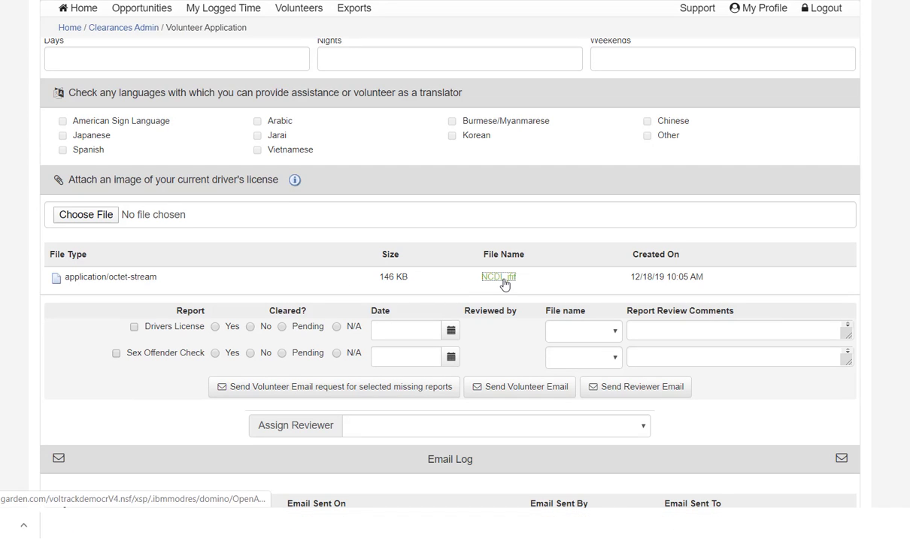
click(30, 526)
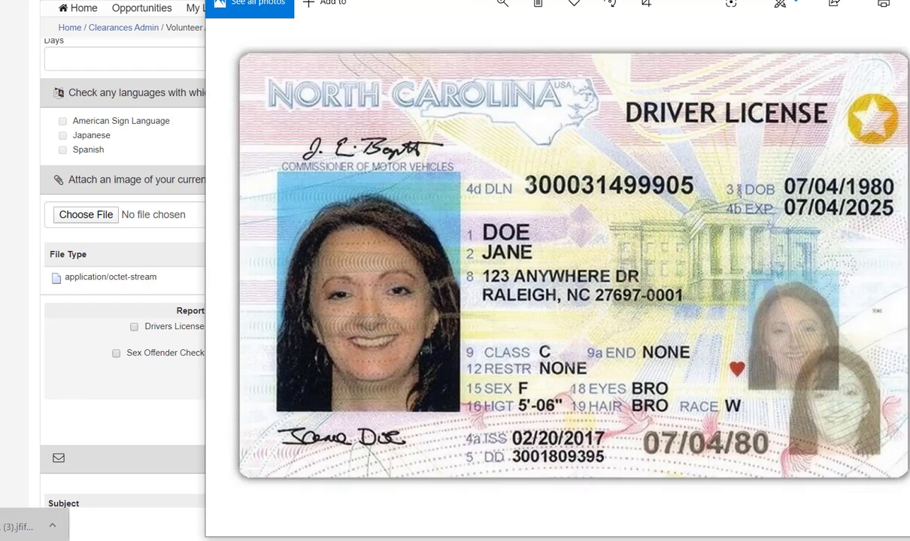
key(alt+F4)
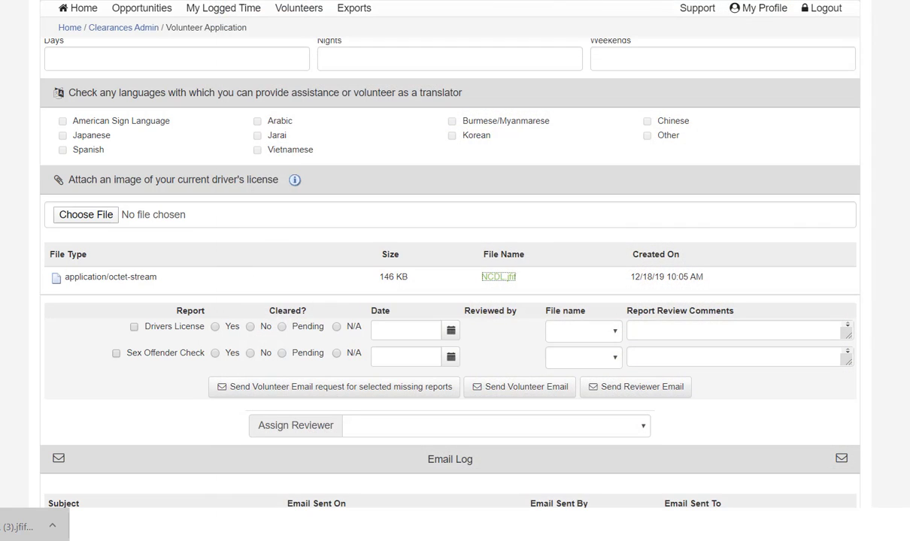
Mark the Drivers License report as cleared (Yes) with file NCDL.jfif, assign the first admin account as reviewer, and save the application.
click(215, 328)
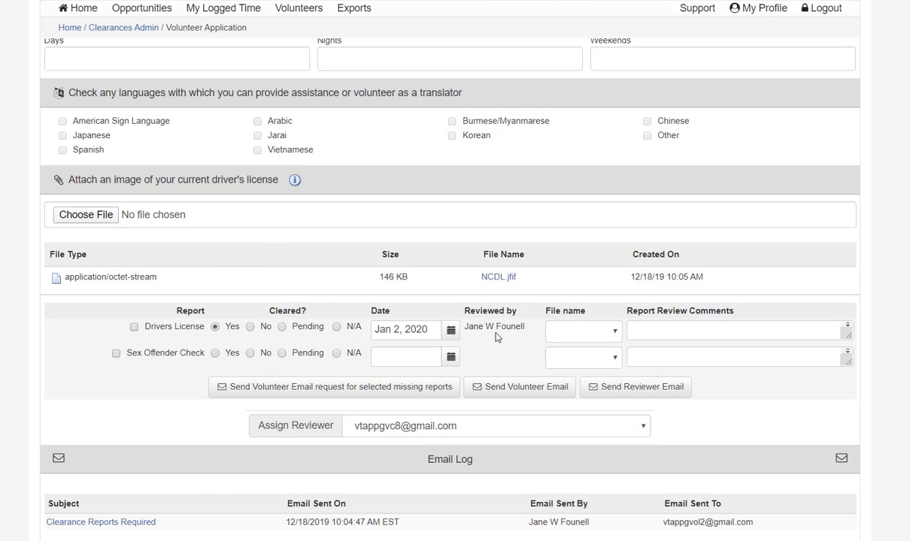
click(585, 332)
click(579, 360)
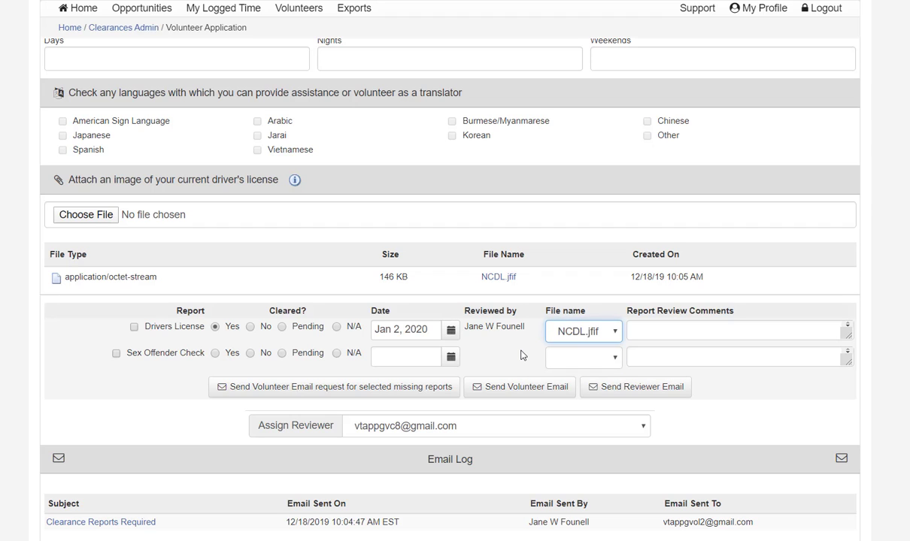
click(498, 426)
click(487, 469)
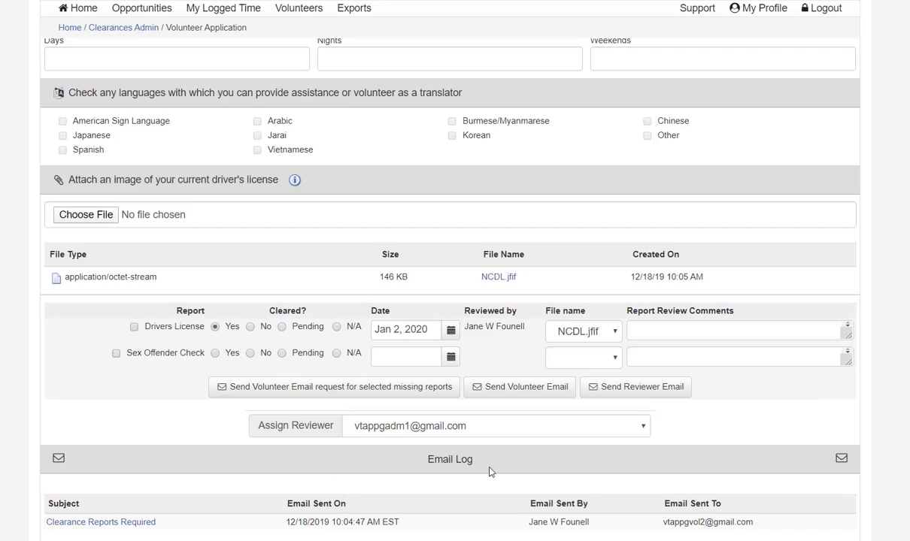
scroll(484, 472, down, 5)
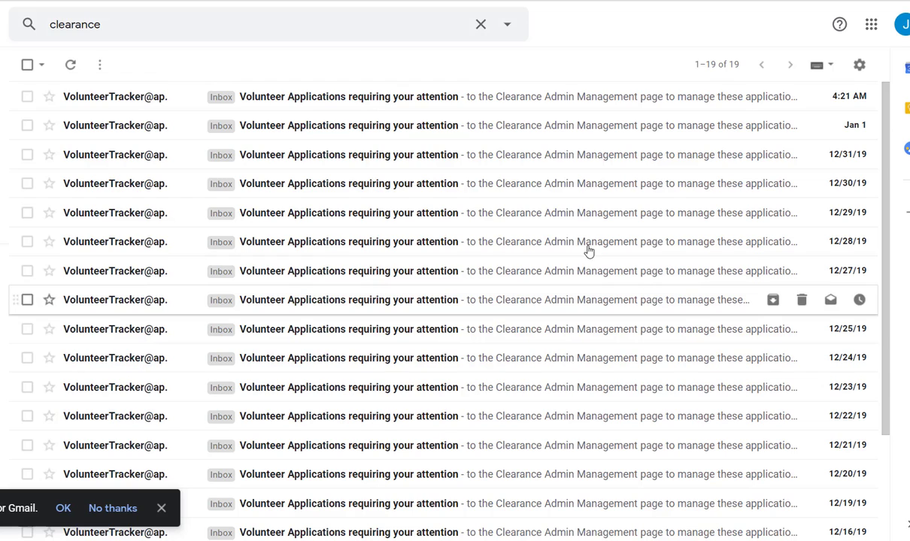
In Gmail, open the newest "Volunteer Applications requiring your attention" notification and follow its link to the Clearance Admin Management page.
drag(410, 109, 411, 109)
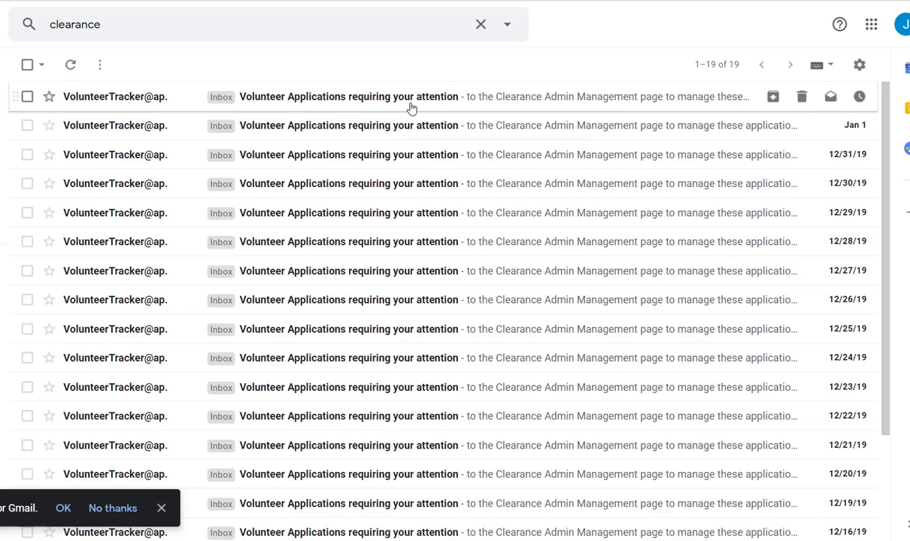
click(410, 109)
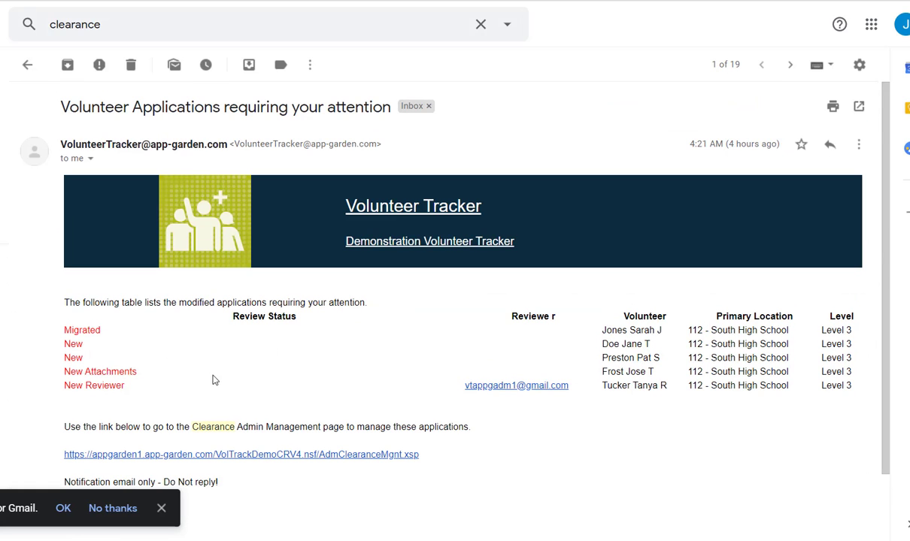
scroll(374, 356, down, 1)
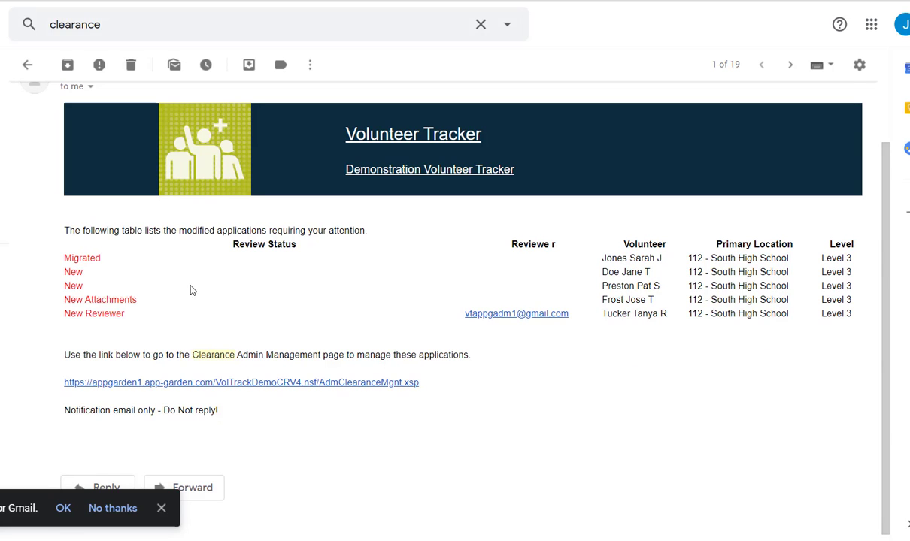
click(249, 385)
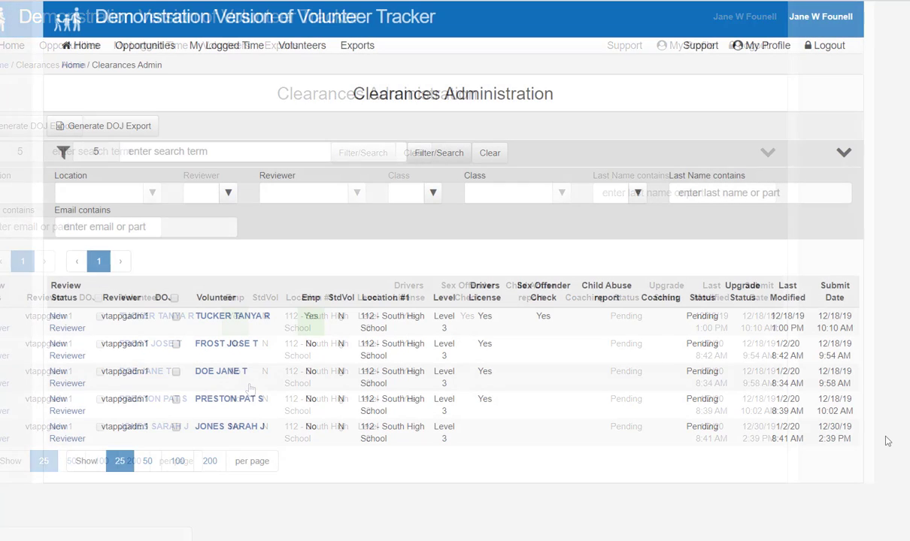